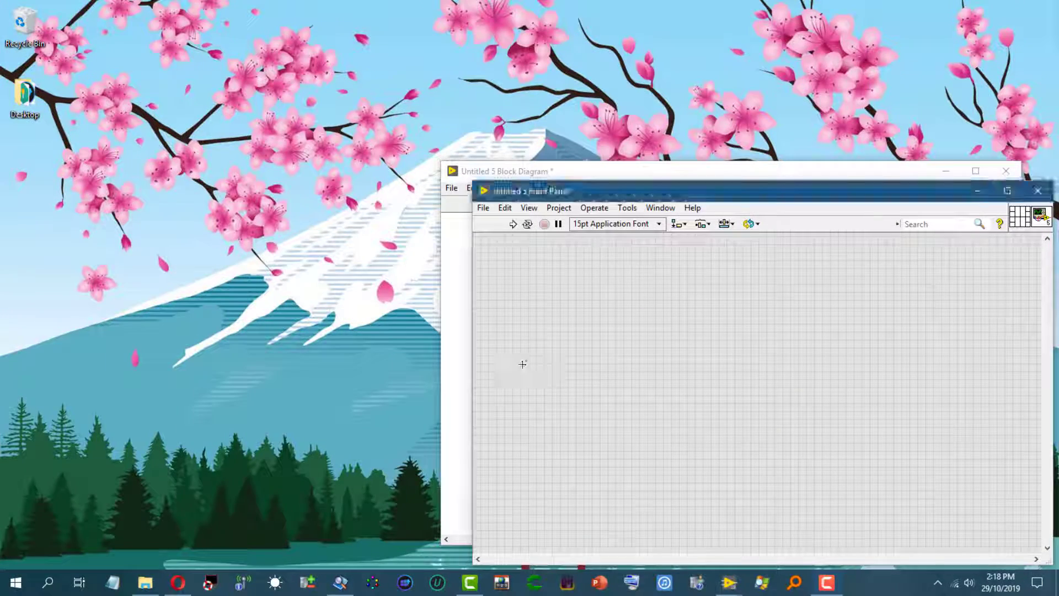
- Open the File menu from the Untitled 5 front panel
{"action": "left_click", "coordinate": [483, 207]}
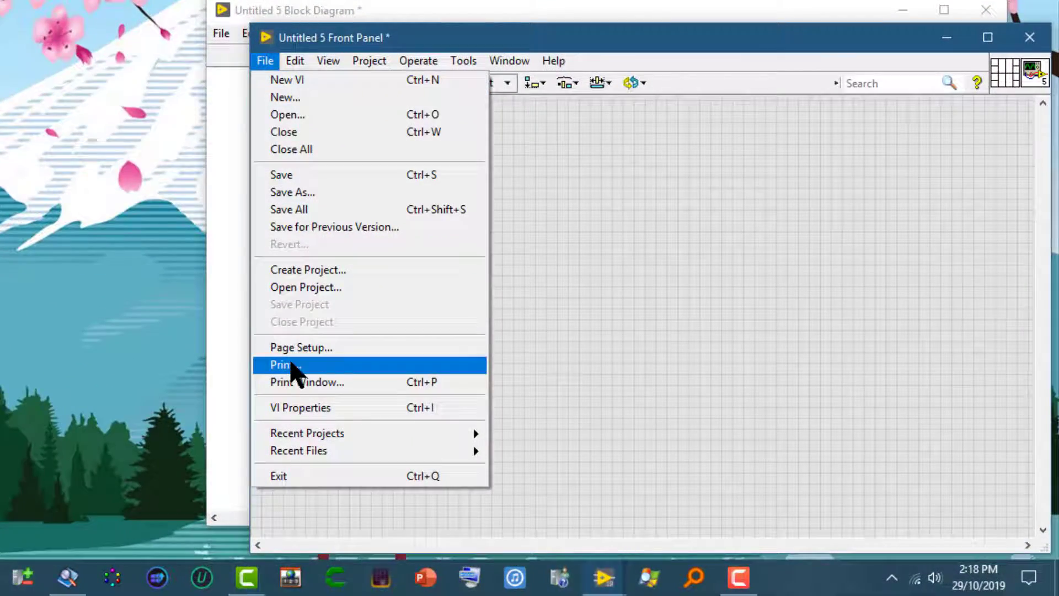
- Open File > Print for Untitled 5 and cancel the print wizard without printing
{"action": "left_click", "coordinate": [291, 364]}
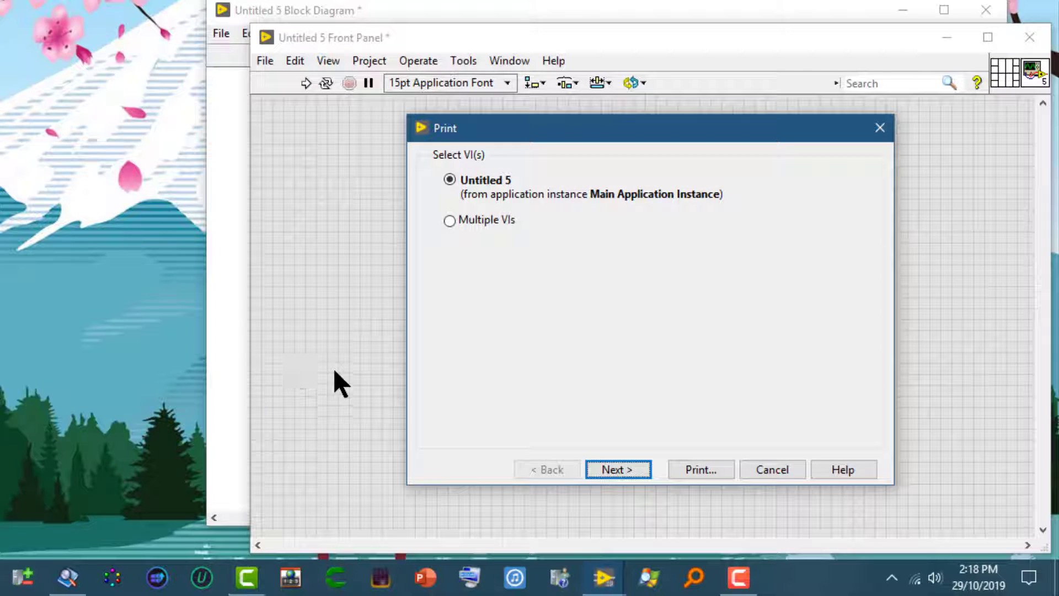
{"action": "left_click", "coordinate": [773, 473]}
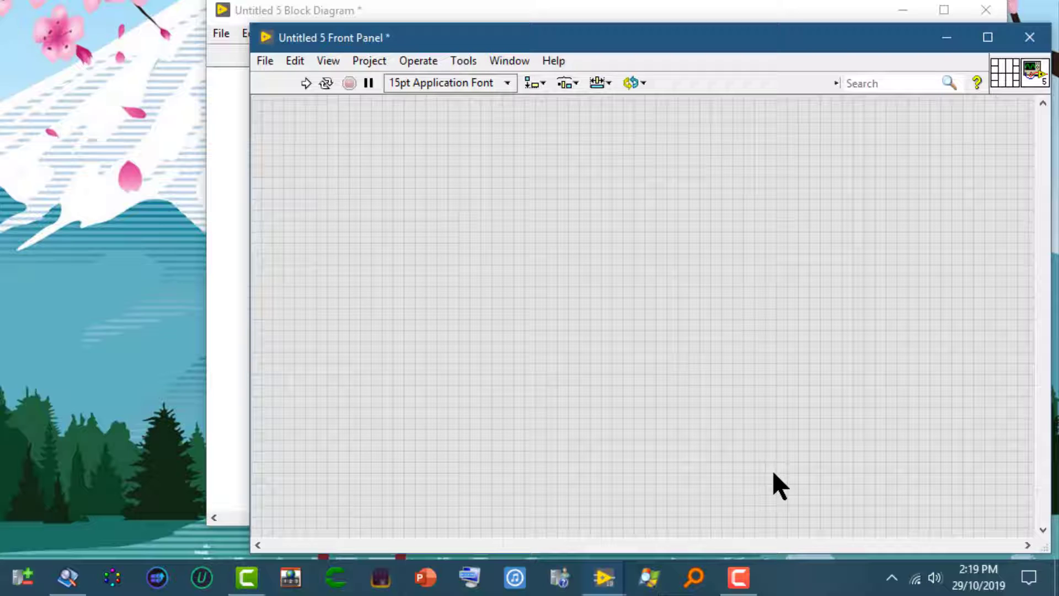
{"action": "left_click", "coordinate": [270, 60]}
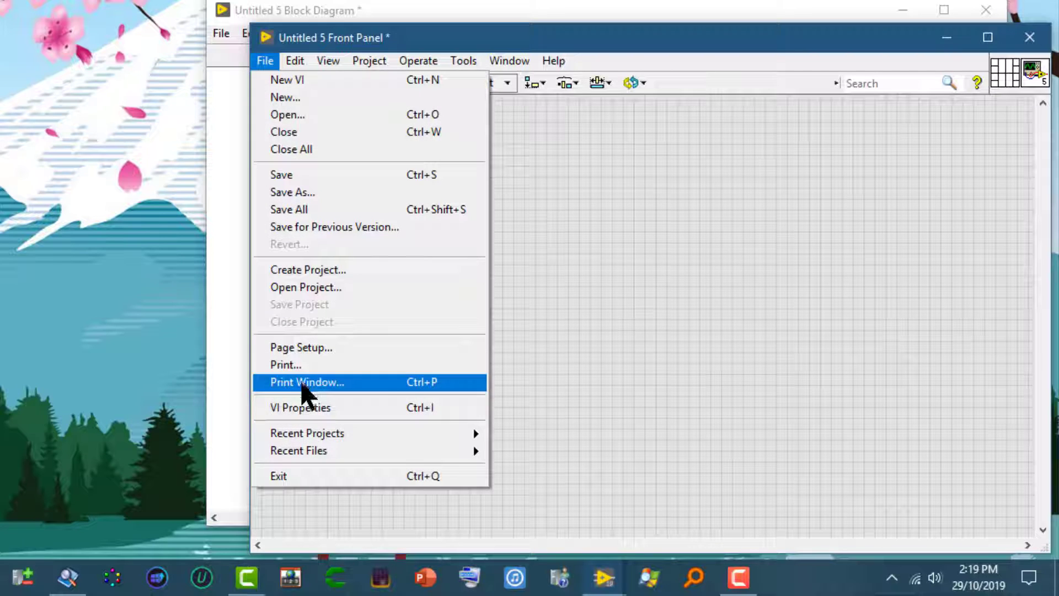
{"action": "left_click", "coordinate": [305, 408]}
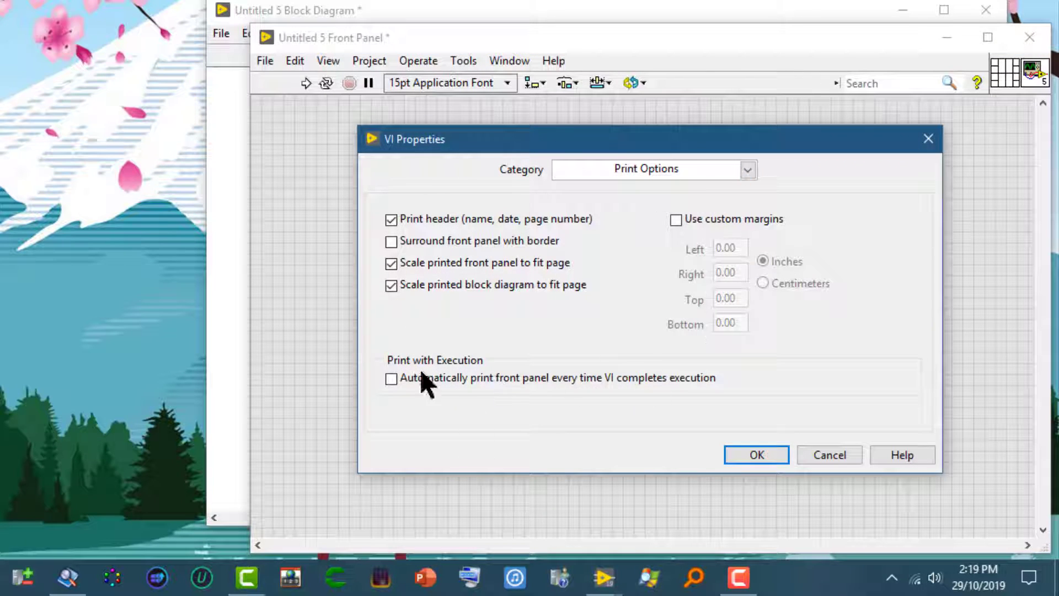
{"action": "left_click", "coordinate": [829, 456]}
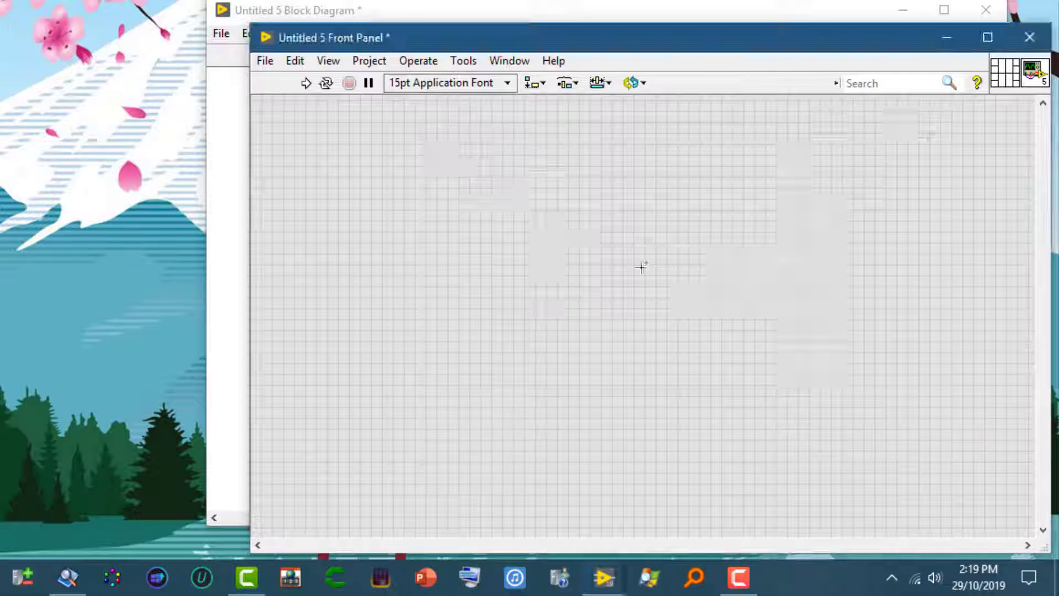
{"action": "left_click", "coordinate": [463, 63]}
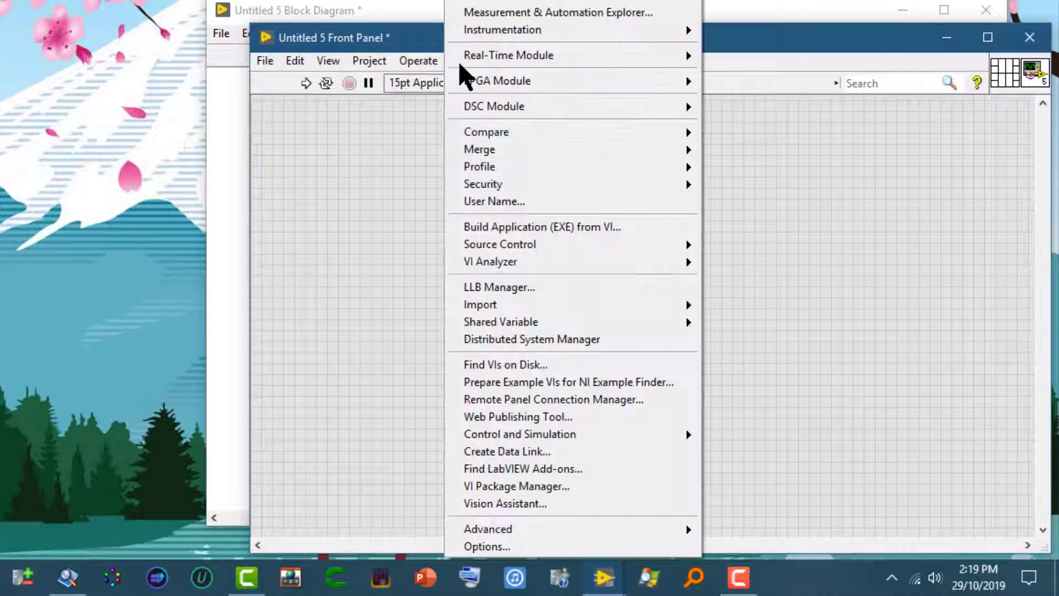
{"action": "left_click", "coordinate": [484, 547]}
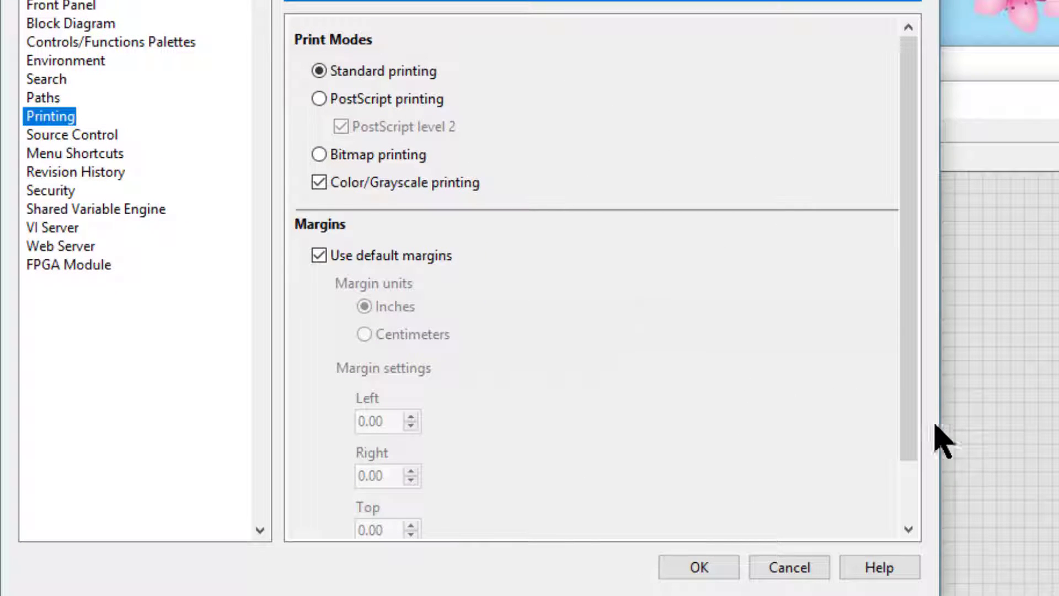
{"action": "left_click", "coordinate": [908, 493]}
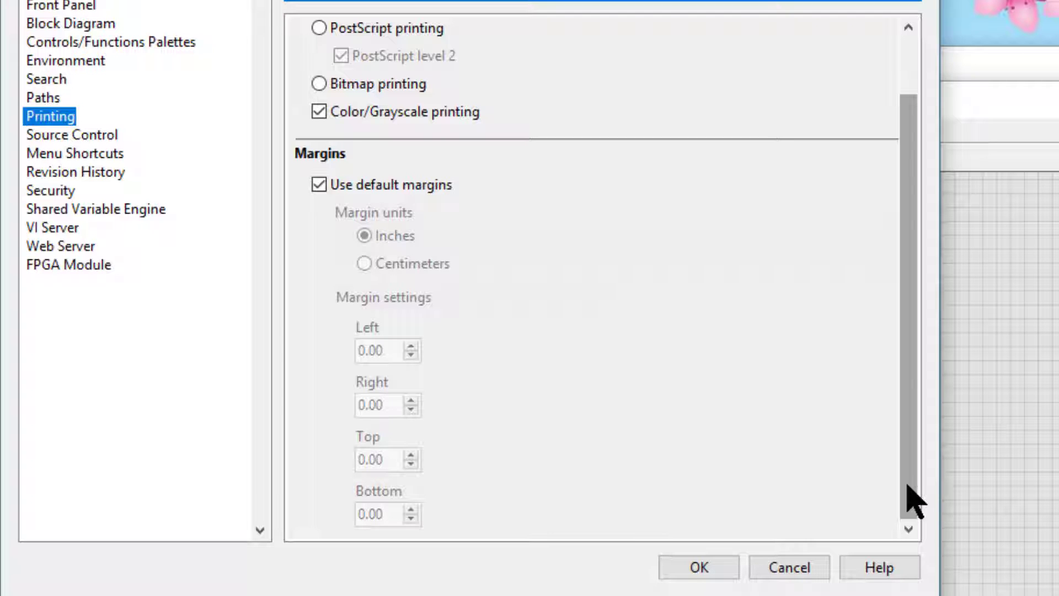
{"action": "left_click", "coordinate": [803, 568]}
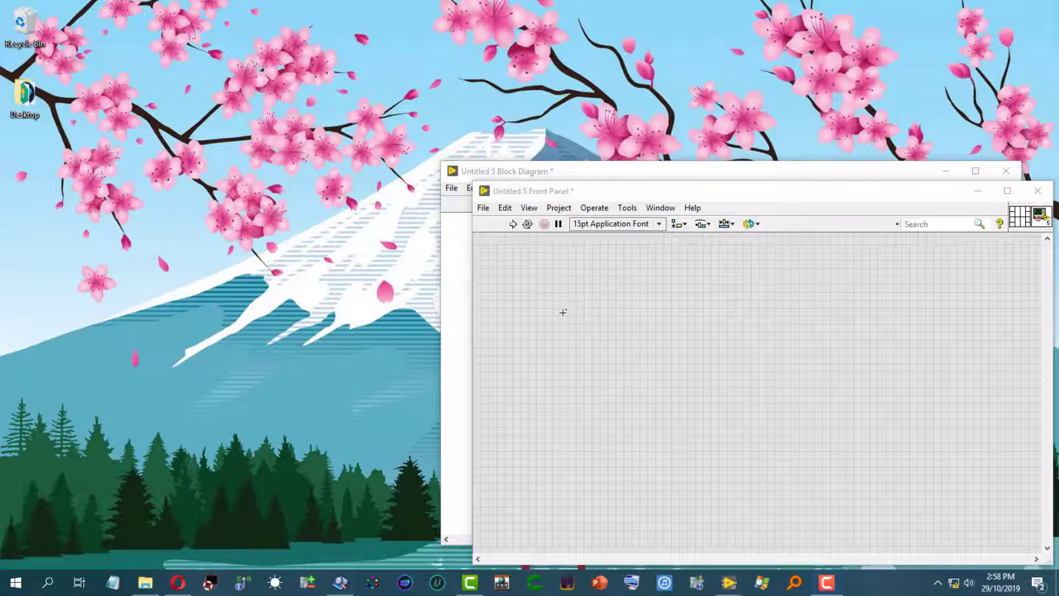
{"action": "left_click", "coordinate": [563, 312]}
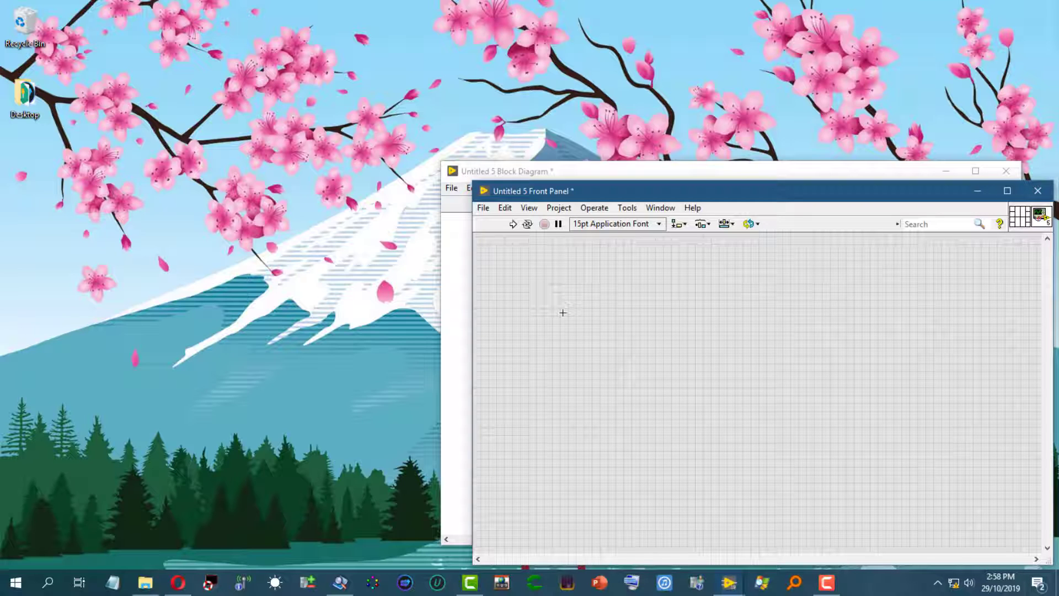
{"action": "left_click", "coordinate": [484, 209]}
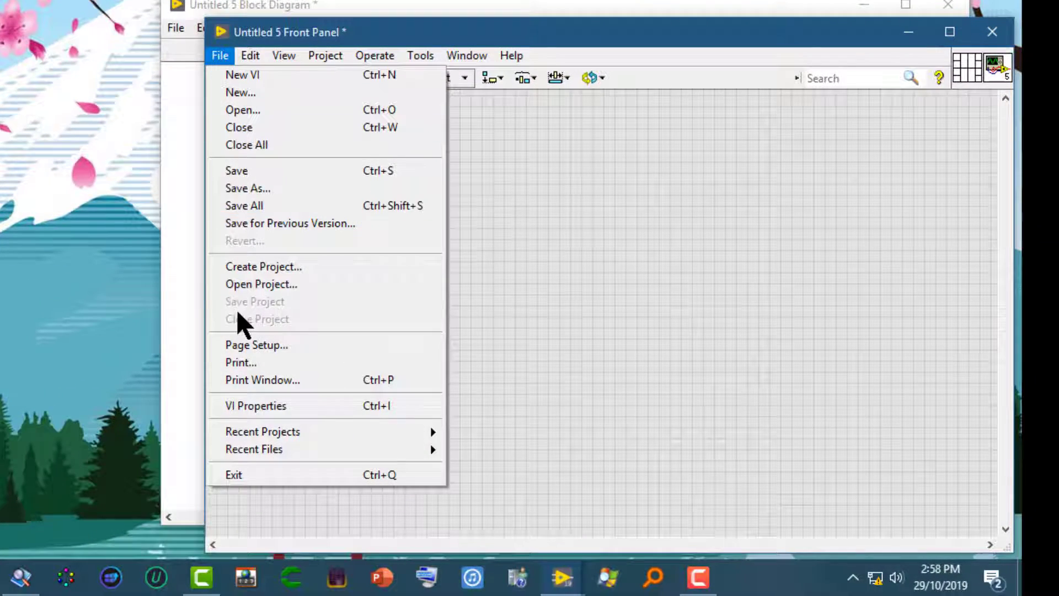
{"action": "left_click", "coordinate": [243, 406]}
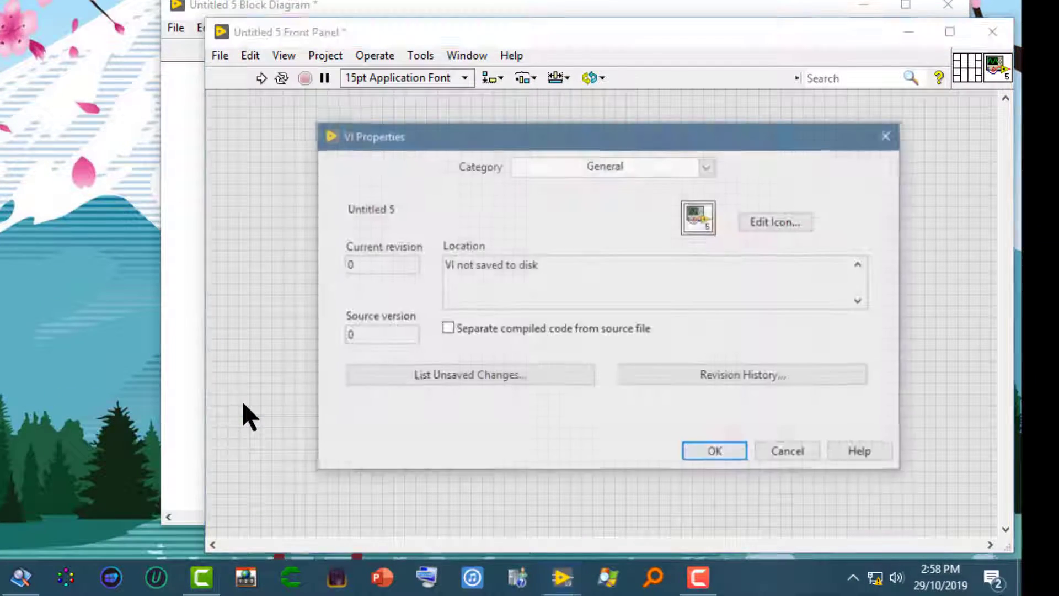
{"action": "left_click", "coordinate": [706, 167]}
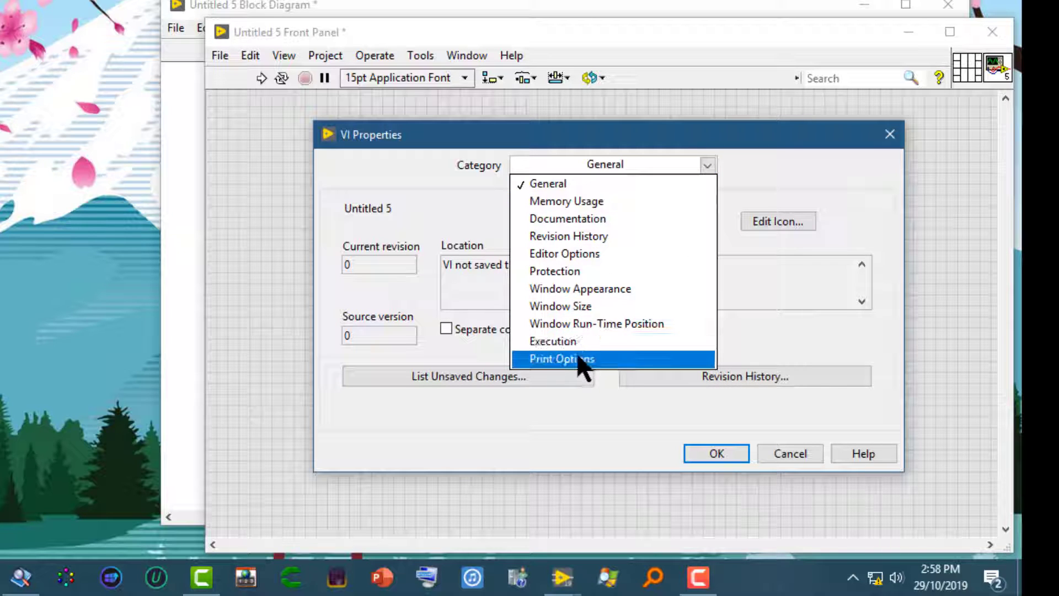
{"action": "left_click", "coordinate": [580, 360]}
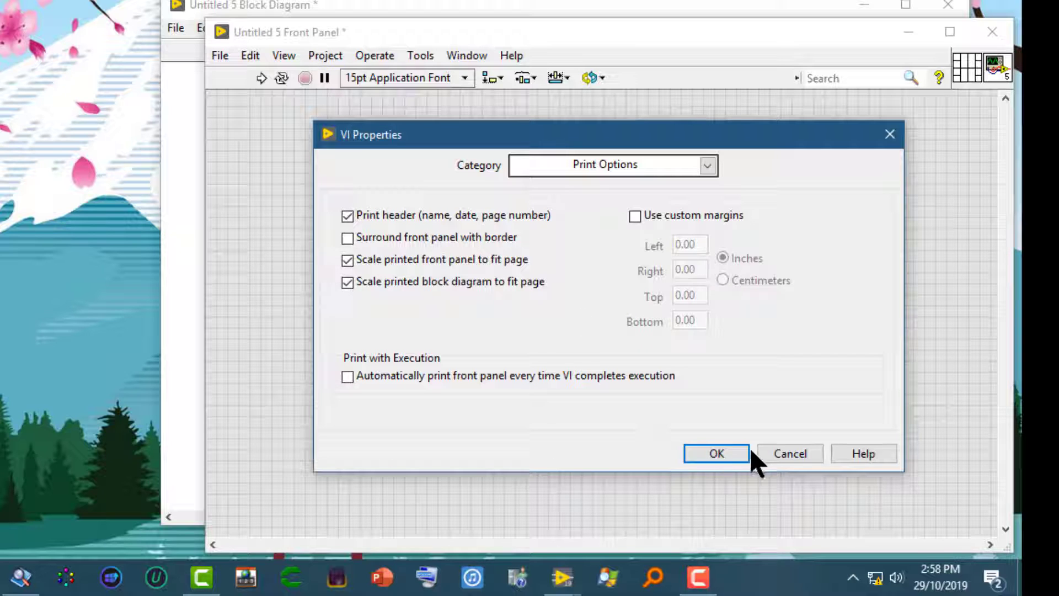
{"action": "left_click", "coordinate": [727, 453]}
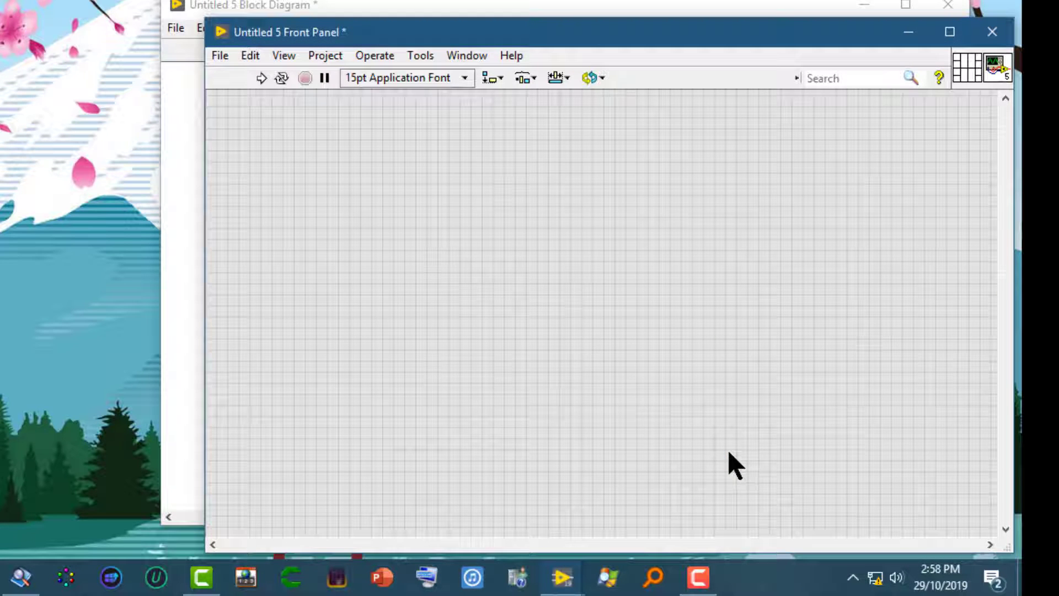
- Step through the Print wizard to the printer options, tick Surround panel with border, then cancel
{"action": "left_click", "coordinate": [219, 55]}
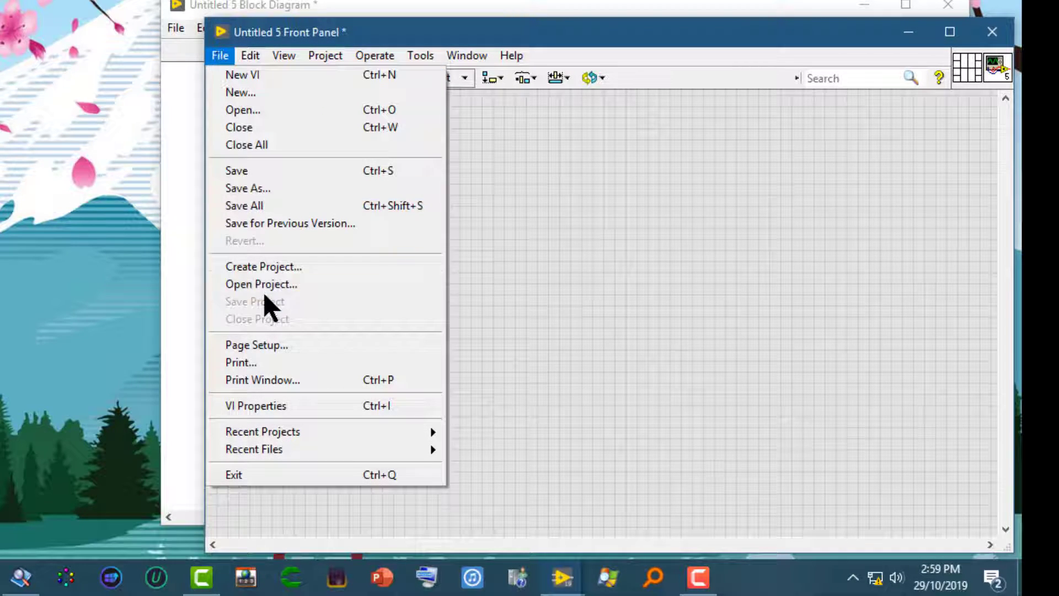
{"action": "left_click", "coordinate": [250, 362]}
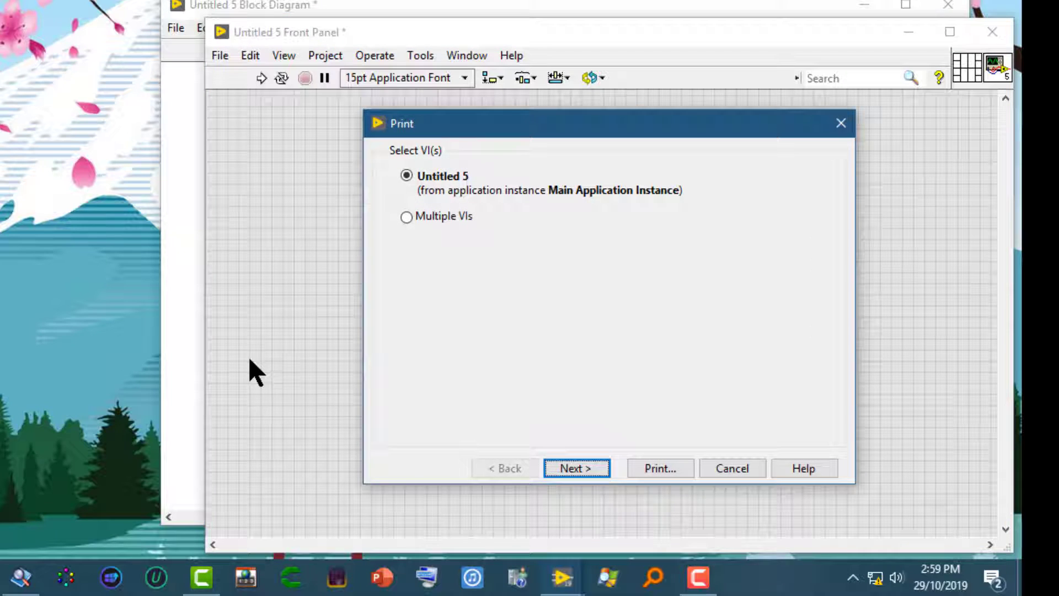
{"action": "left_click", "coordinate": [592, 468]}
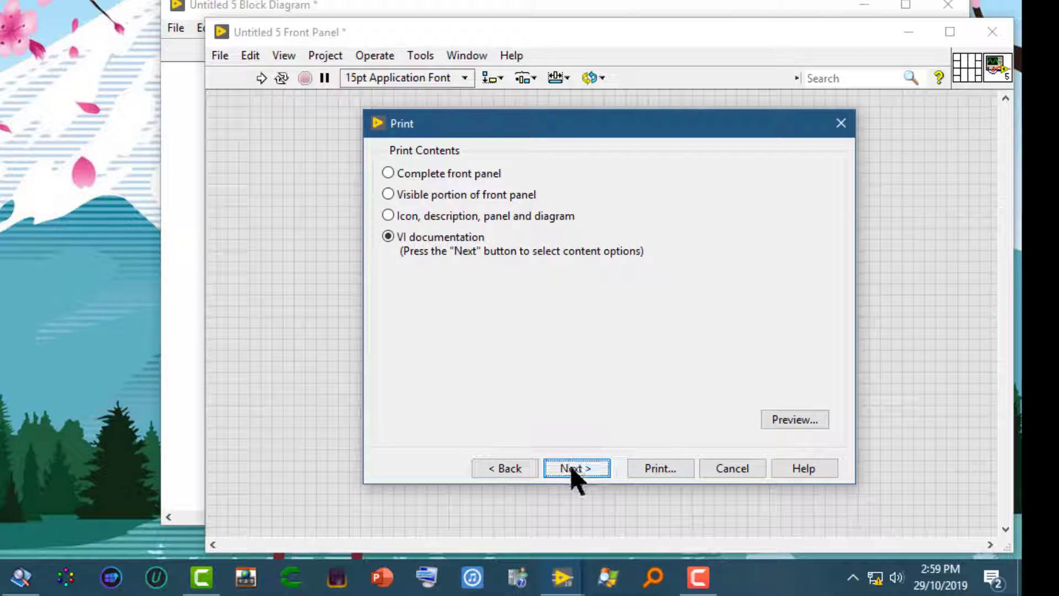
{"action": "left_click", "coordinate": [576, 472]}
{"action": "left_click", "coordinate": [571, 468]}
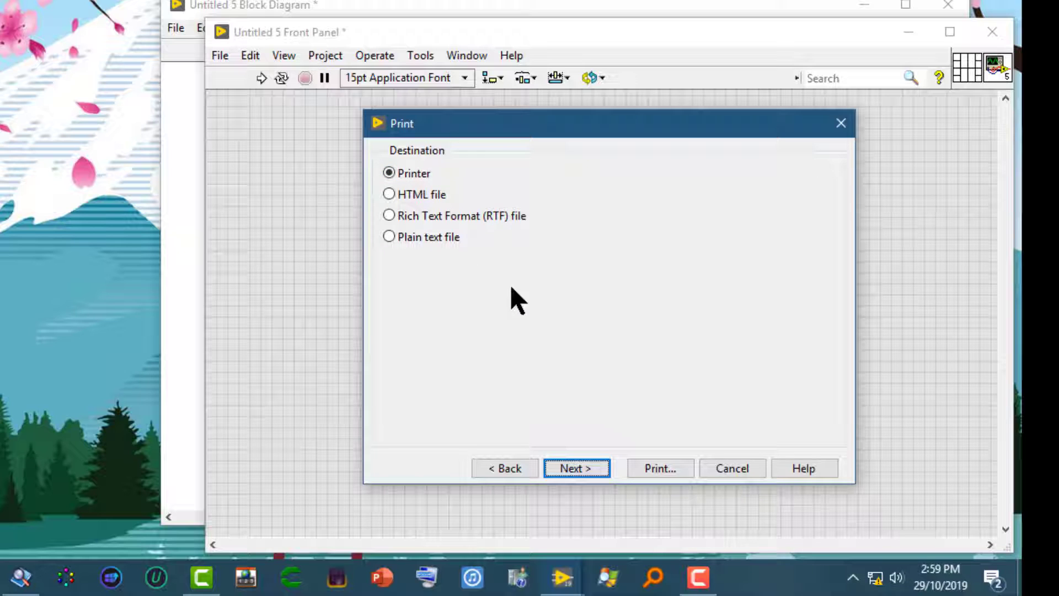
{"action": "left_click", "coordinate": [573, 469]}
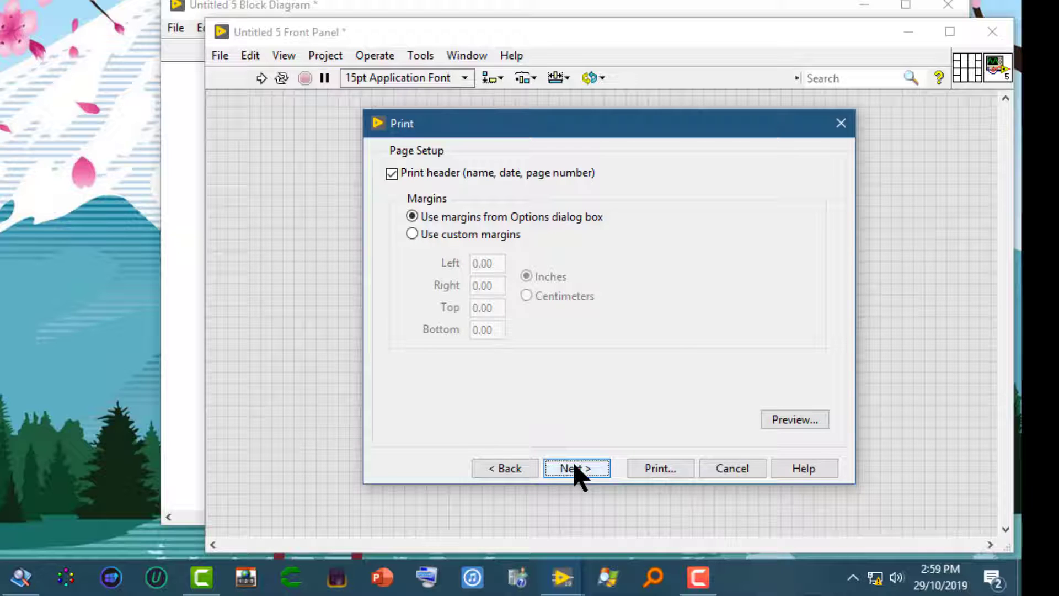
{"action": "left_click", "coordinate": [575, 470]}
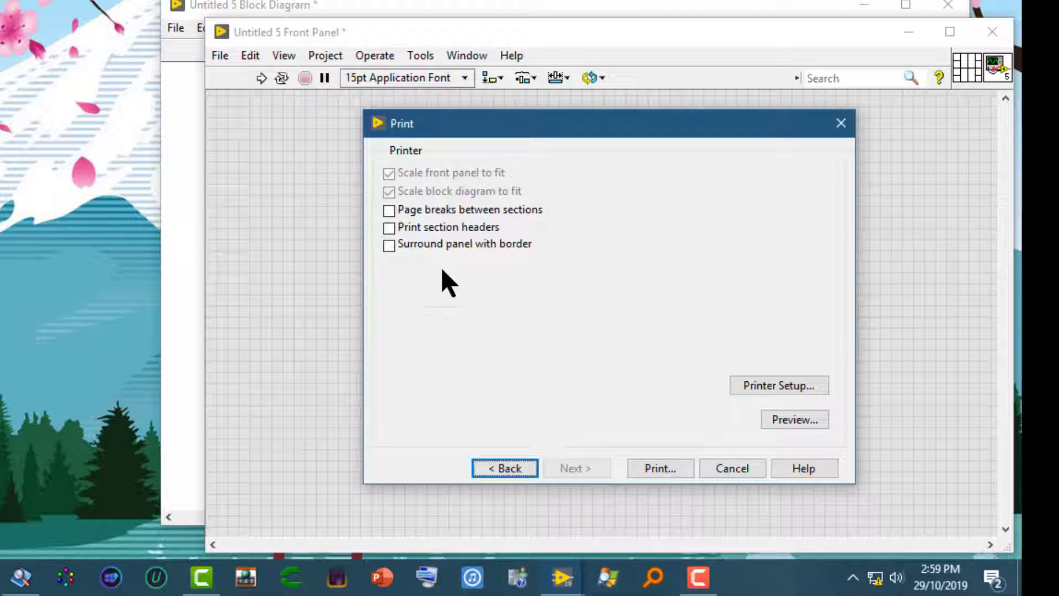
{"action": "left_click", "coordinate": [389, 245]}
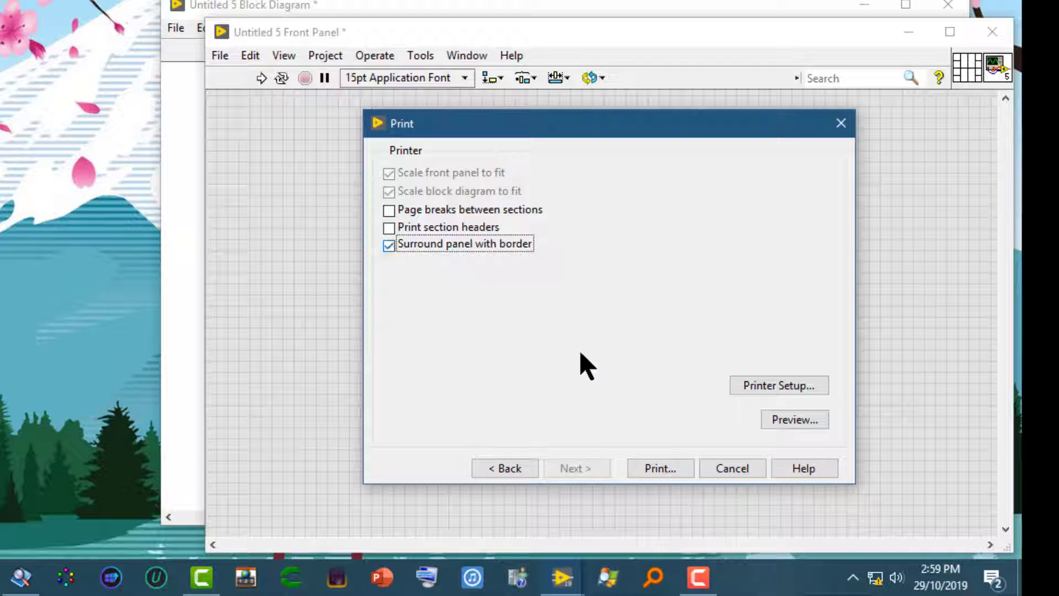
{"action": "left_click", "coordinate": [734, 469]}
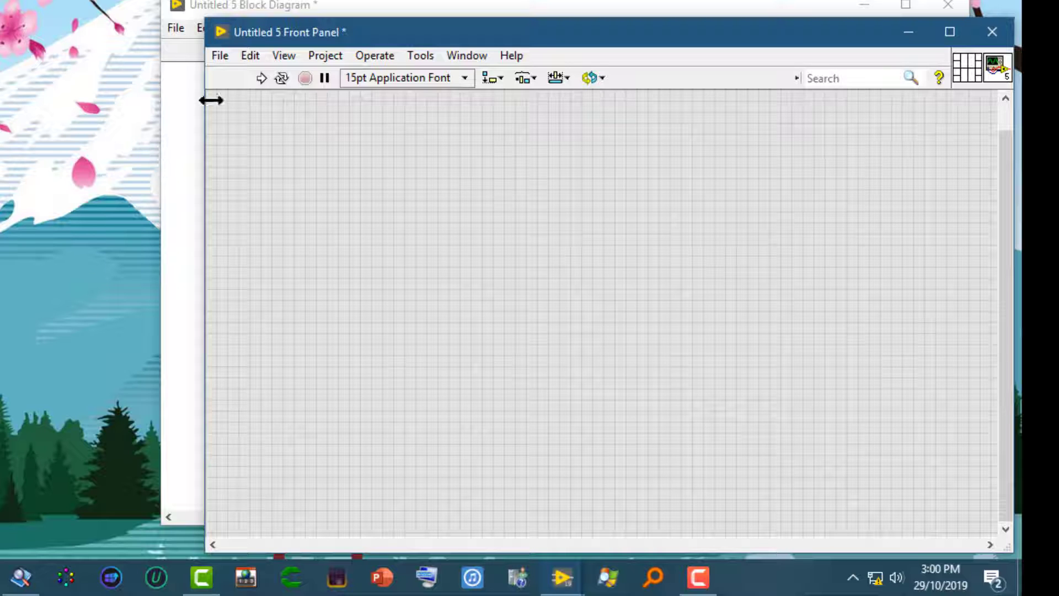
- Confirm the VI Properties print options: header, bordered front panel, and scale-to-fit settings
{"action": "left_click", "coordinate": [221, 57]}
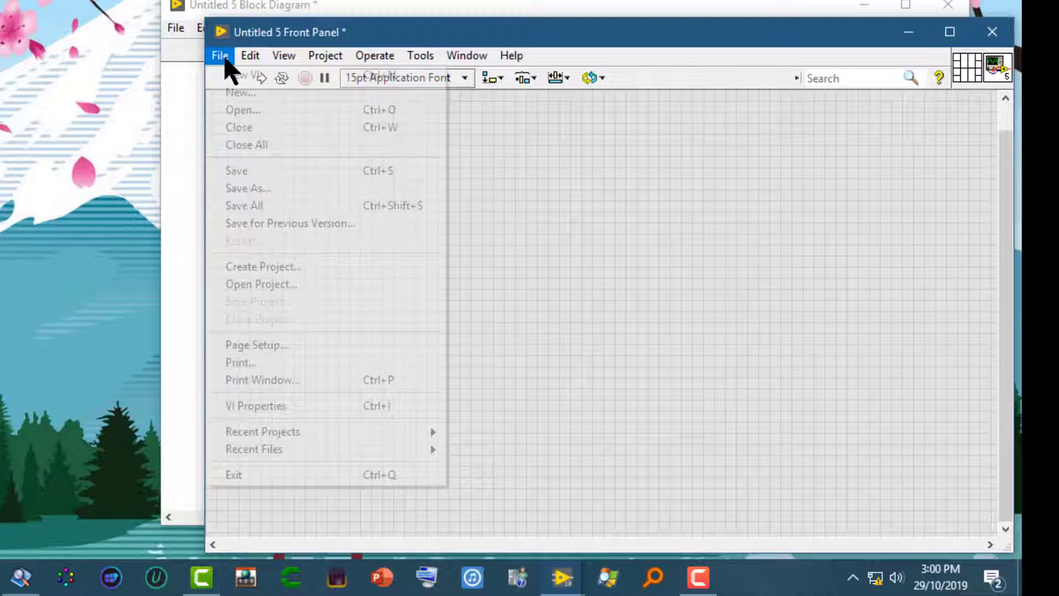
{"action": "left_click", "coordinate": [247, 411]}
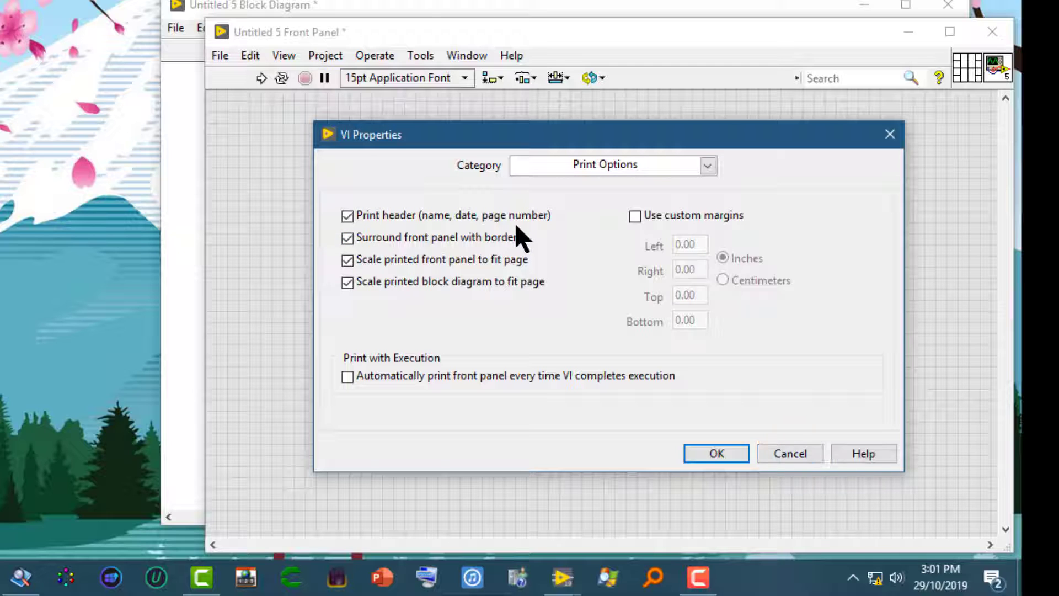
{"action": "left_click", "coordinate": [708, 454]}
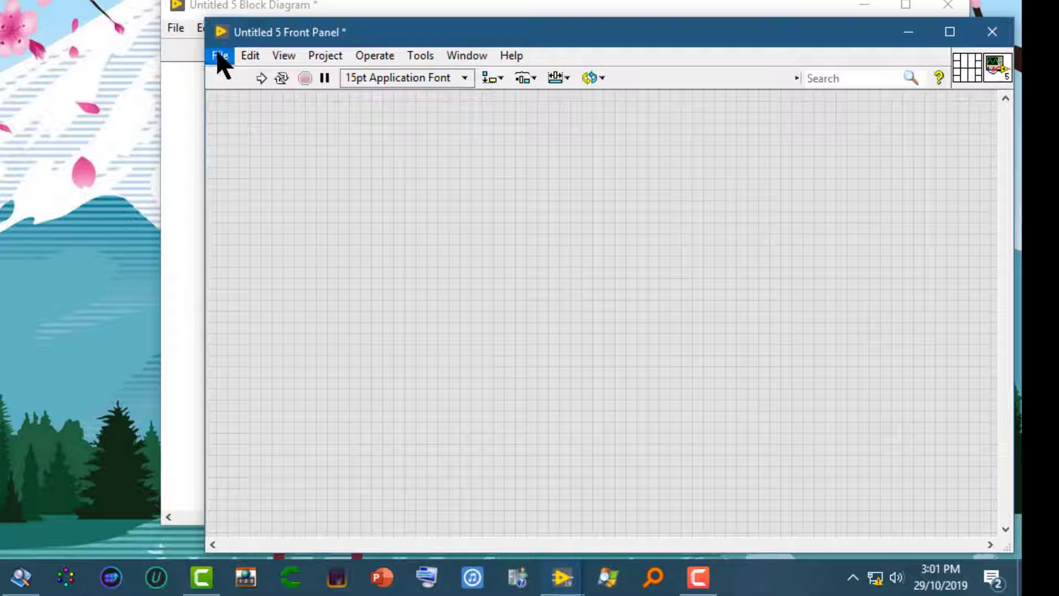
- Set Microsoft Print to PDF to Landscape on Letter paper through Page Setup's printer setup
{"action": "left_click", "coordinate": [221, 56]}
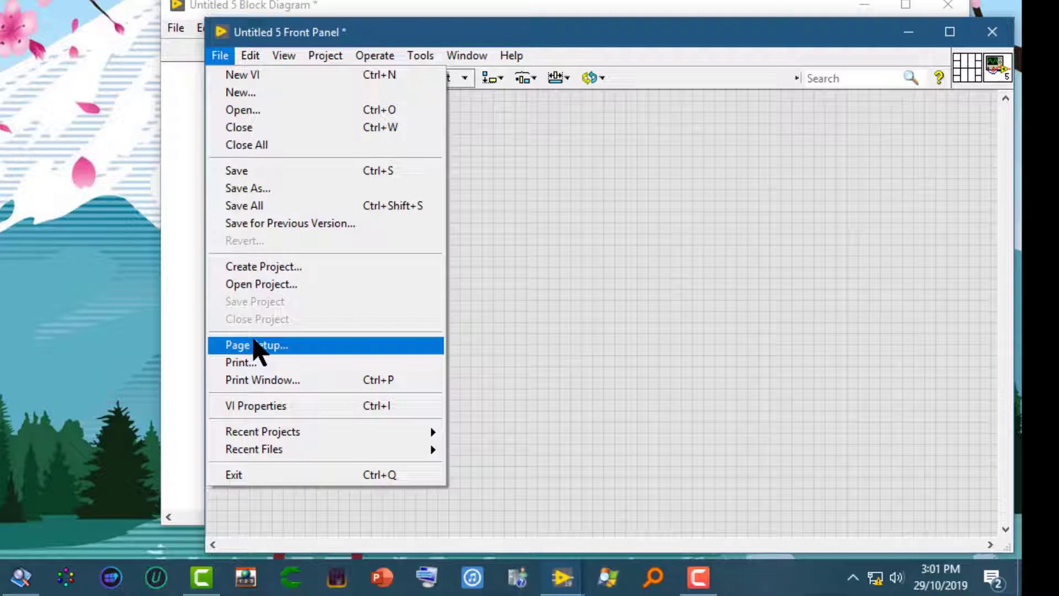
{"action": "left_click", "coordinate": [257, 346]}
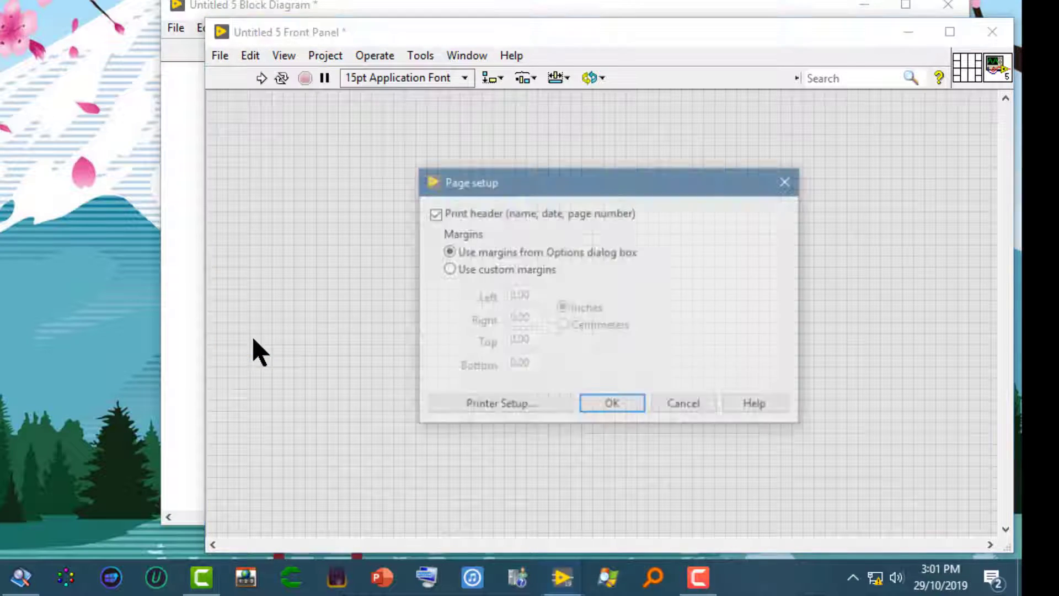
{"action": "left_click", "coordinate": [505, 407]}
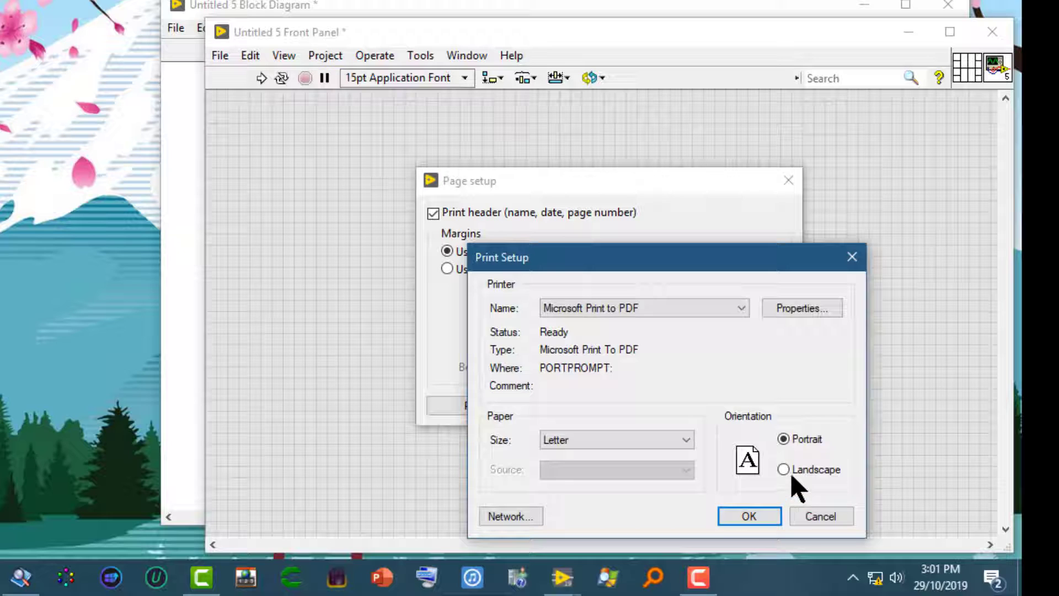
{"action": "left_click", "coordinate": [793, 476]}
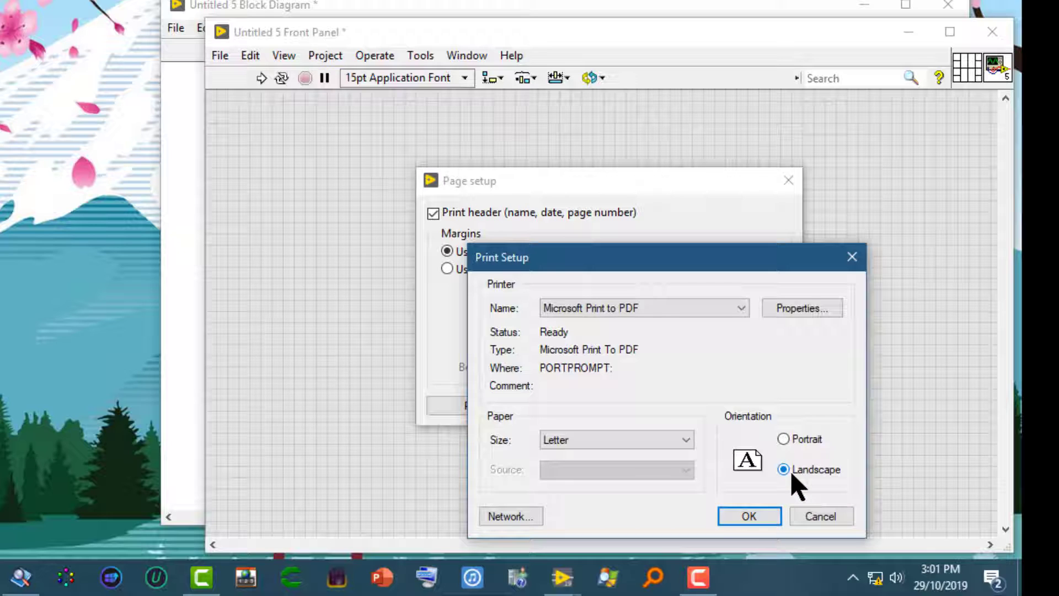
{"action": "left_click", "coordinate": [749, 517]}
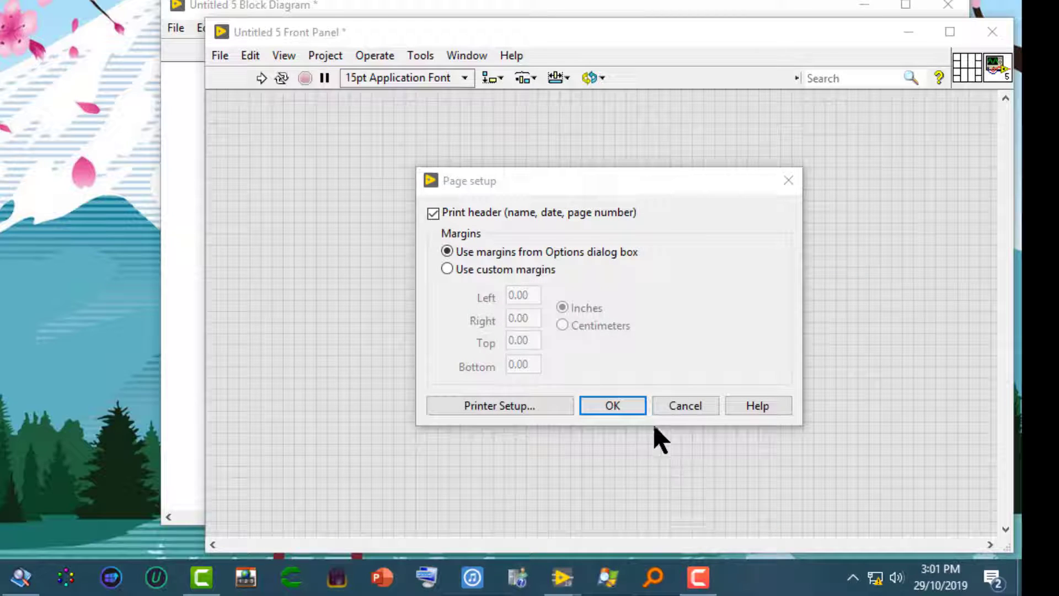
{"action": "left_click", "coordinate": [669, 409]}
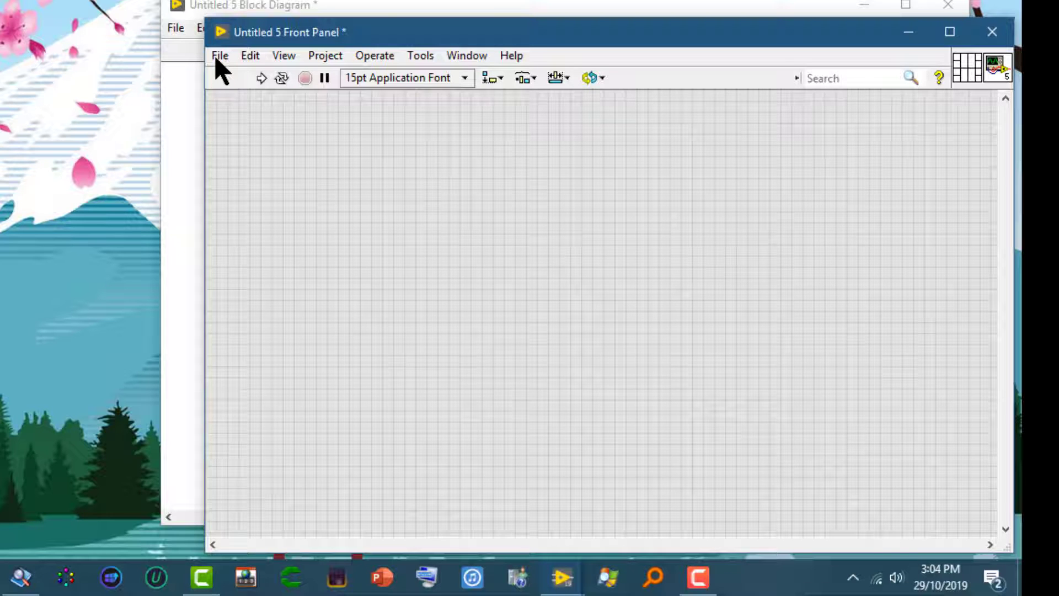
- Step through the Print wizard for Untitled 5 with Printer as the destination
{"action": "left_click", "coordinate": [219, 56]}
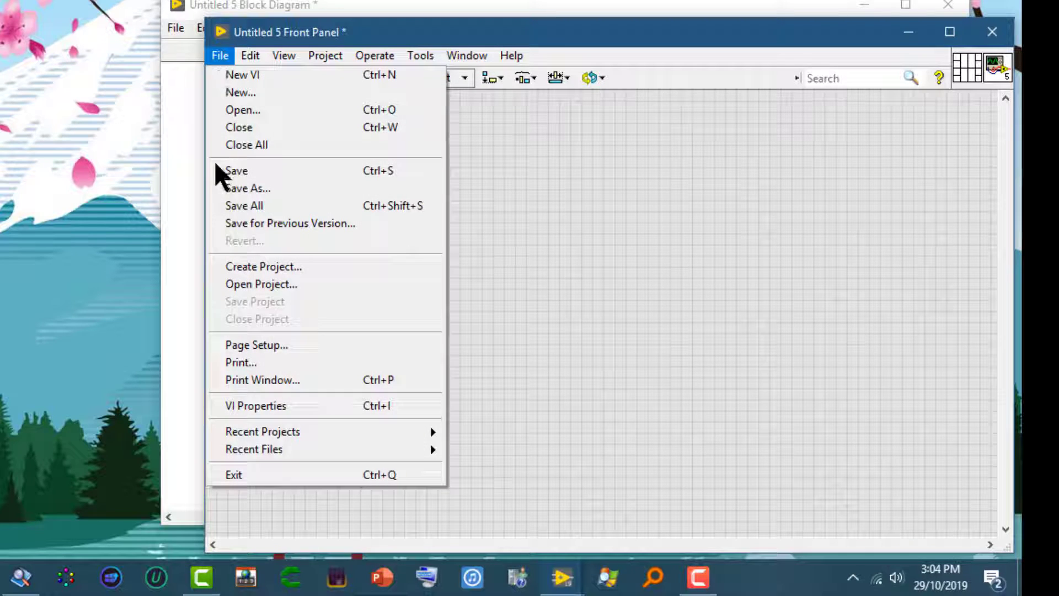
{"action": "left_click", "coordinate": [240, 367]}
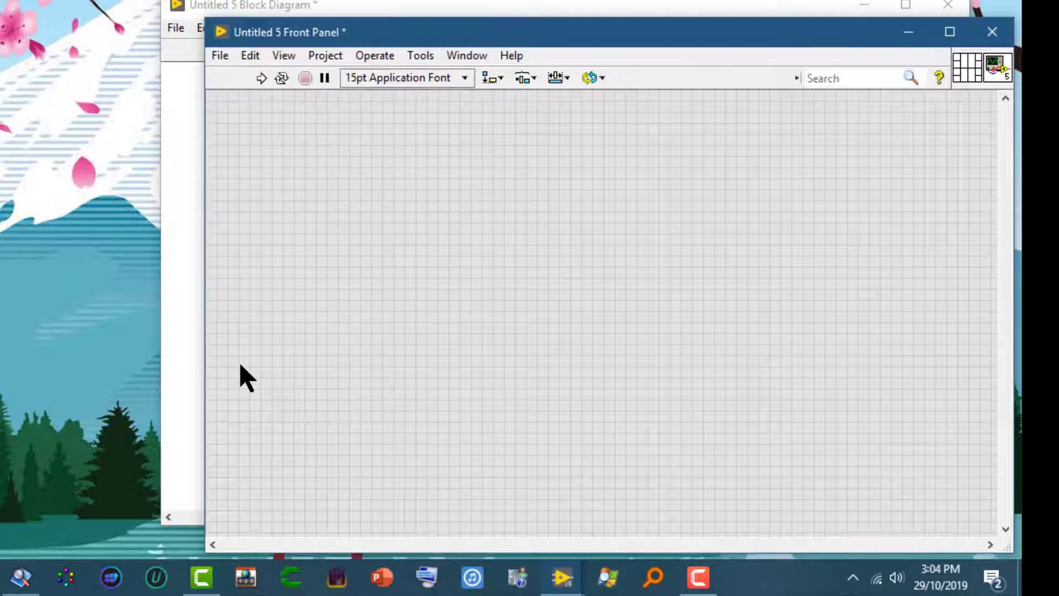
{"action": "left_click", "coordinate": [577, 468]}
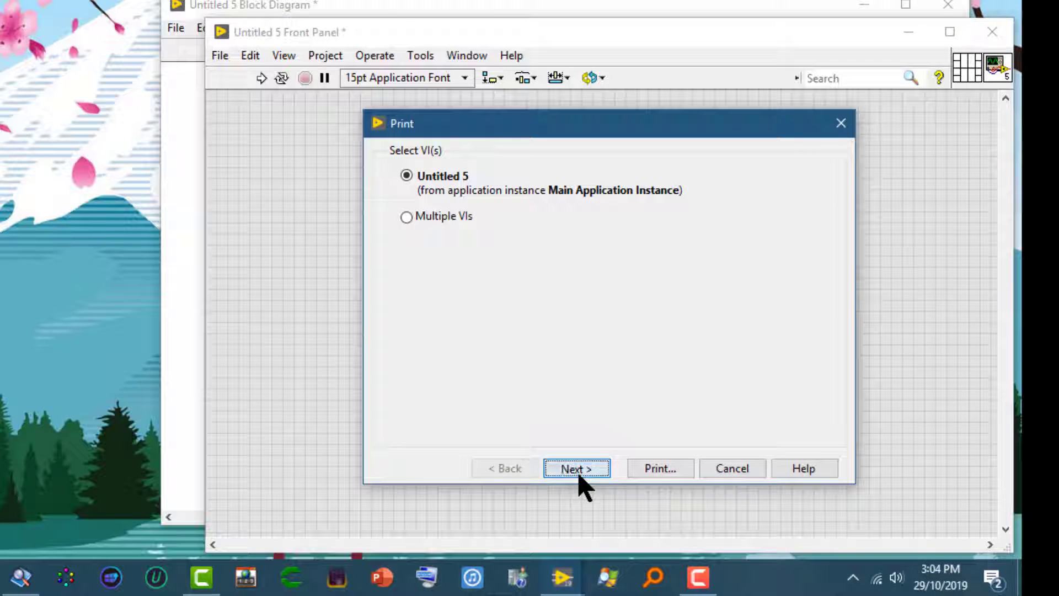
{"action": "left_click", "coordinate": [582, 474]}
{"action": "left_click", "coordinate": [582, 475]}
{"action": "left_click", "coordinate": [582, 474]}
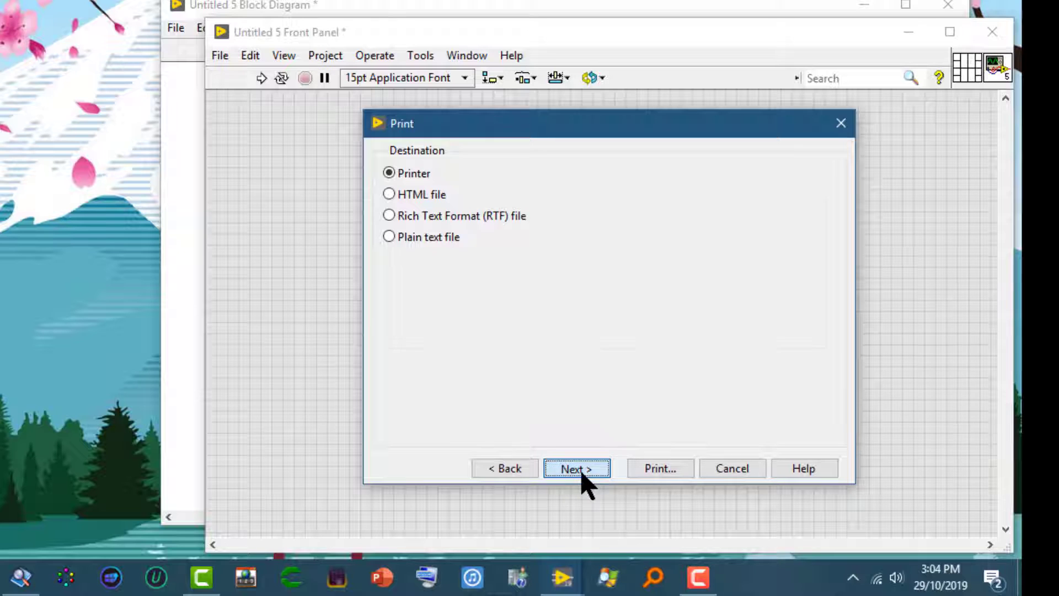
{"action": "left_click", "coordinate": [582, 473]}
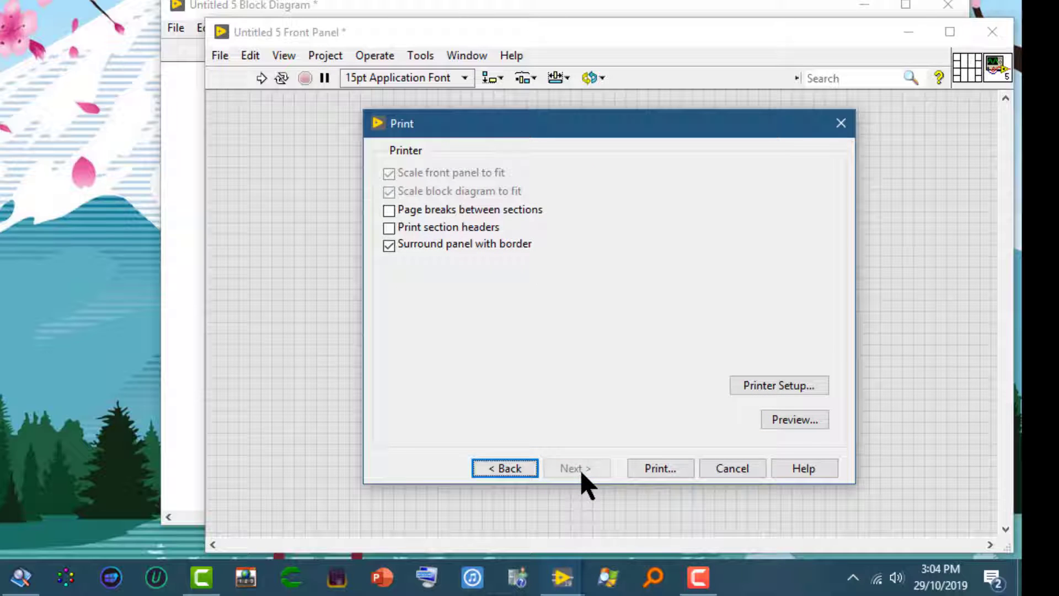
- Preview the one-page documentation, send it to print, and open Microsoft Print to PDF preferences
{"action": "left_click", "coordinate": [772, 421]}
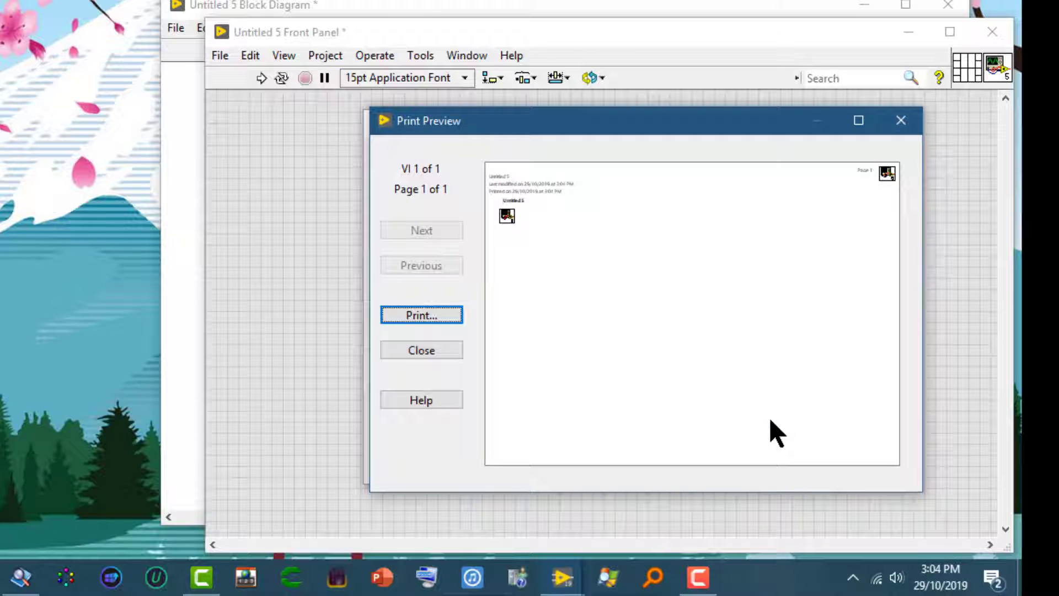
{"action": "left_click", "coordinate": [458, 310]}
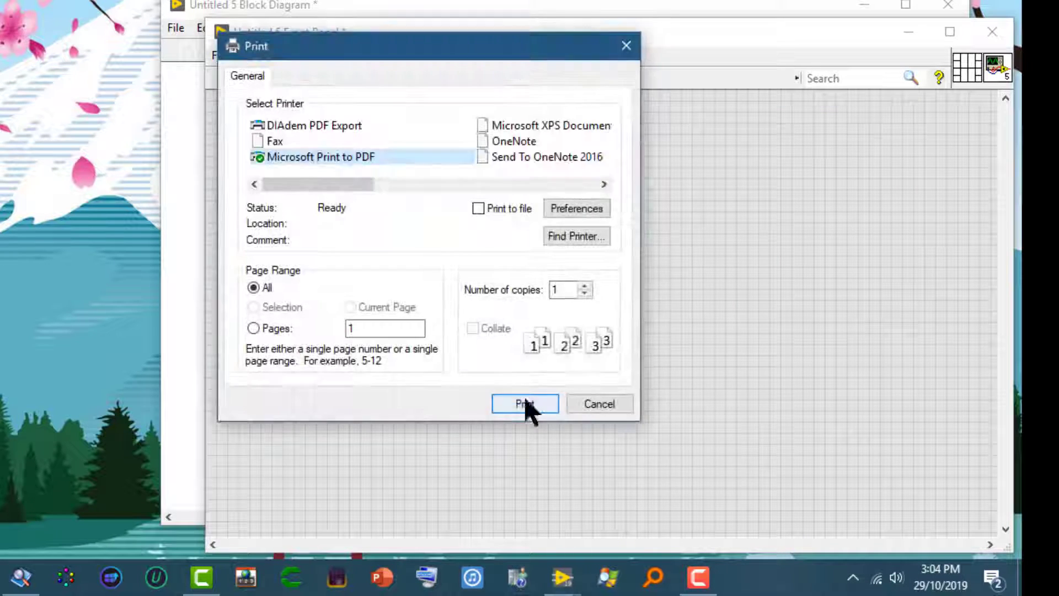
{"action": "left_click", "coordinate": [574, 210]}
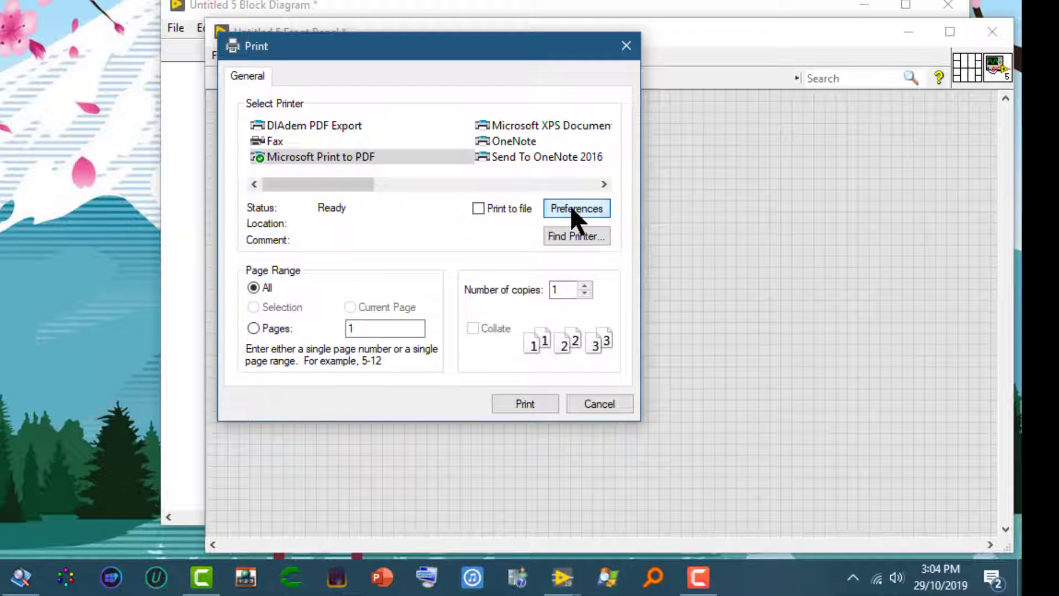